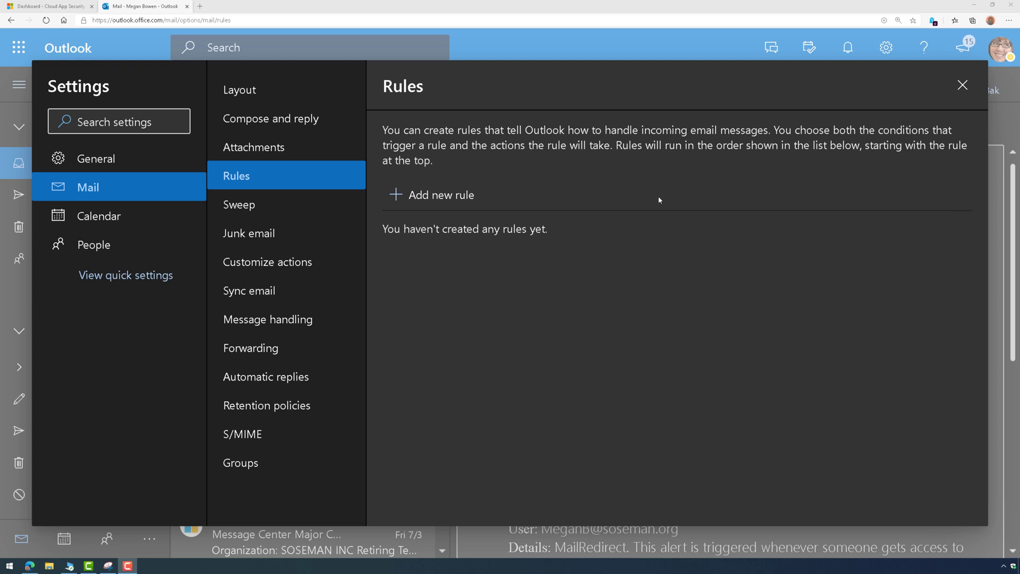
Step: Create a new rule 'Forward all email' with condition 'I'm on the To line' and action 'Forward to'
{"action": "left_click", "coordinate": [454, 196]}
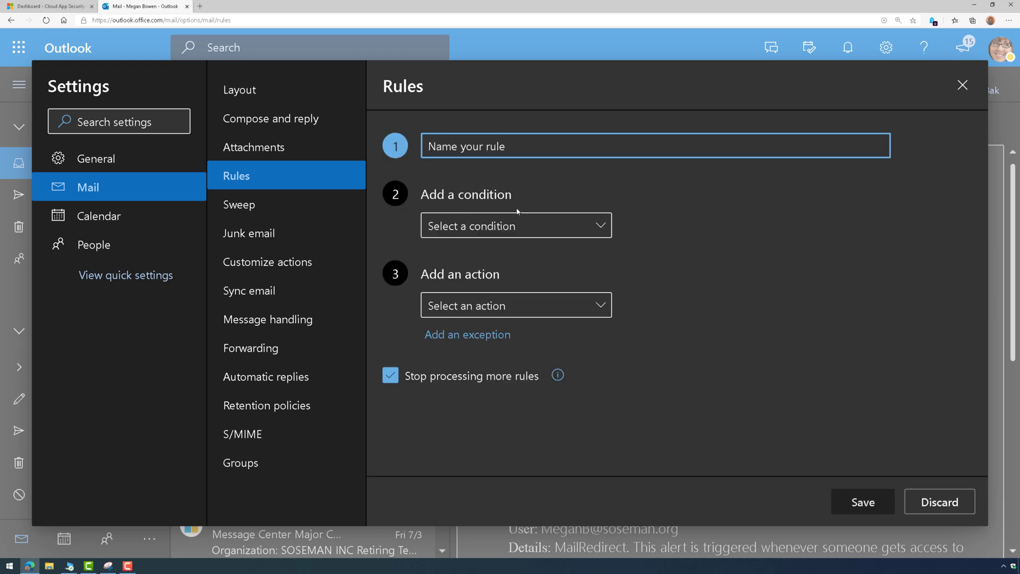
{"action": "type", "text": "Forward all email"}
{"action": "left_click", "coordinate": [520, 226]}
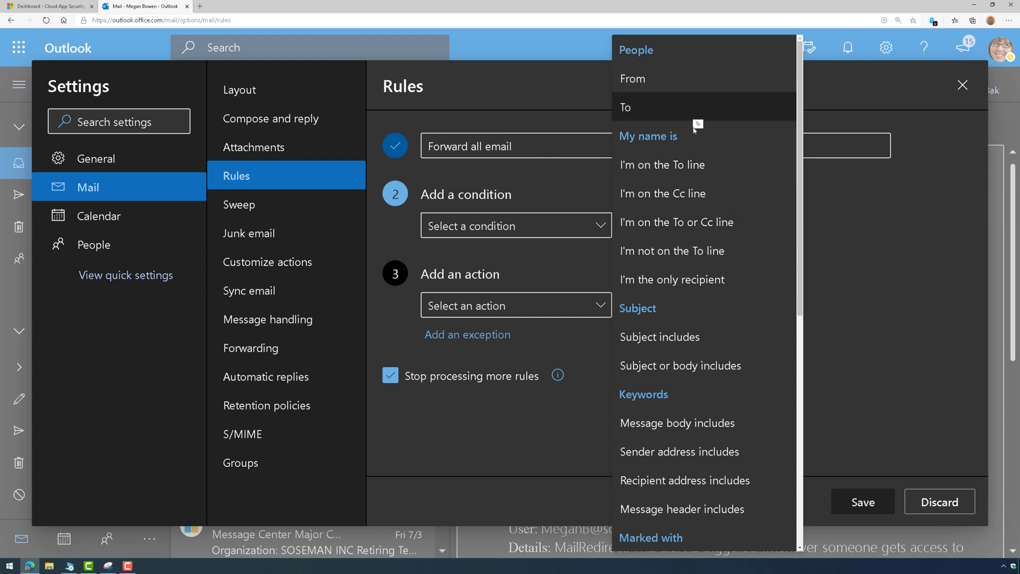
{"action": "left_click", "coordinate": [698, 169]}
{"action": "left_click", "coordinate": [559, 340]}
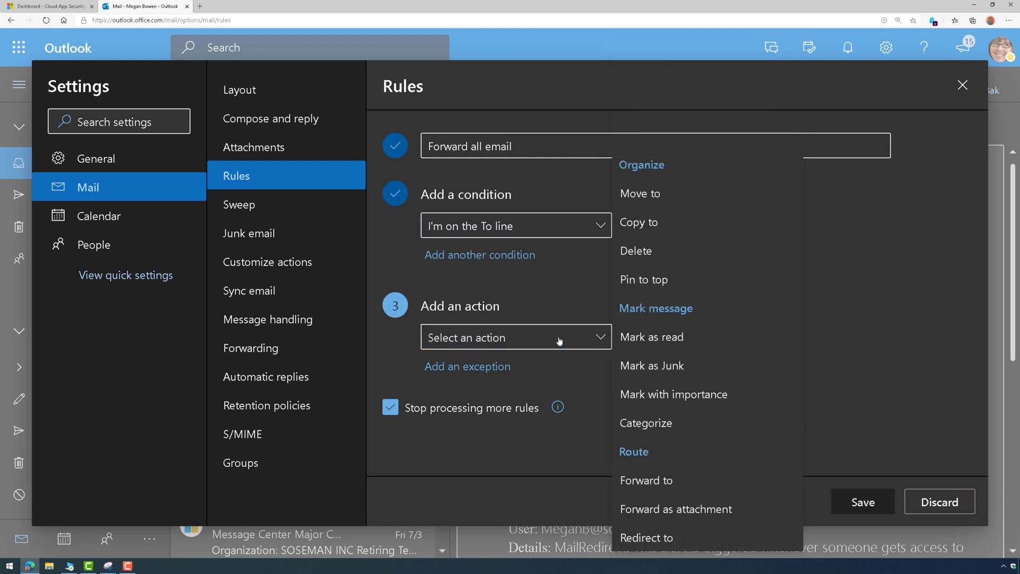
{"action": "left_click", "coordinate": [688, 486]}
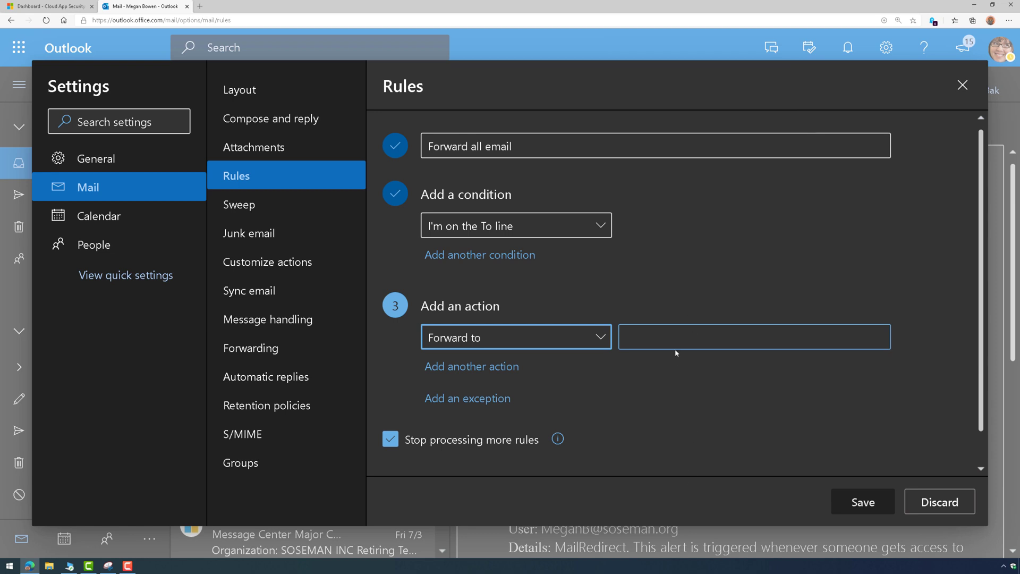
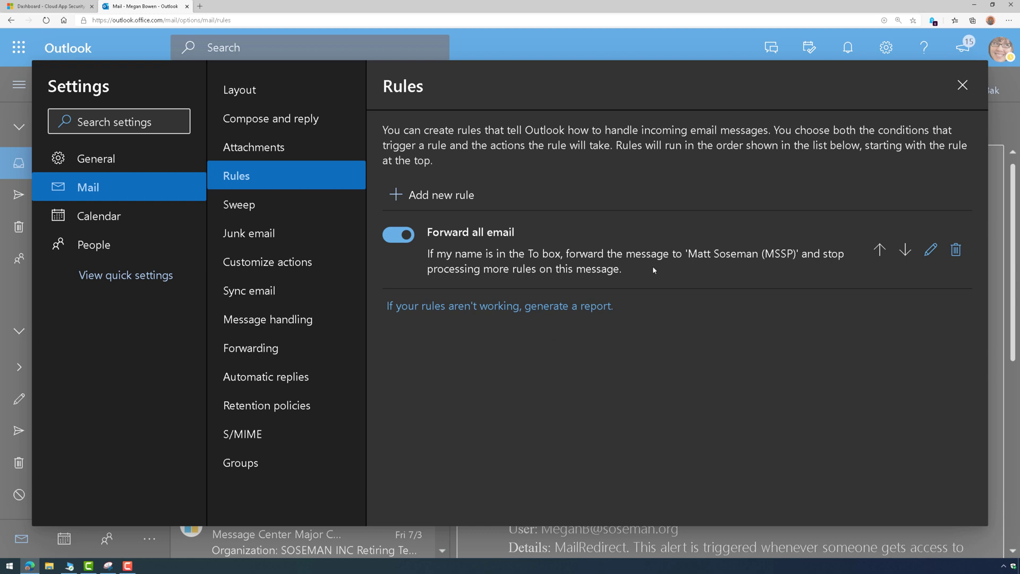
Step: Open the 7/4/20 7:52 PM Suspicious inbox forwarding alert from the Alerts list
{"action": "left_click", "coordinate": [51, 6]}
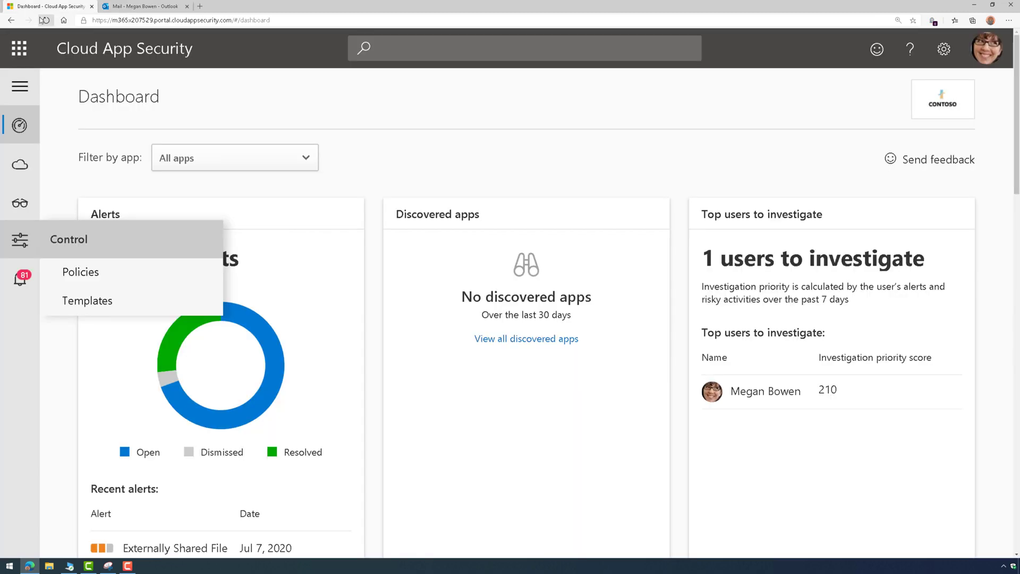
{"action": "left_click", "coordinate": [19, 280]}
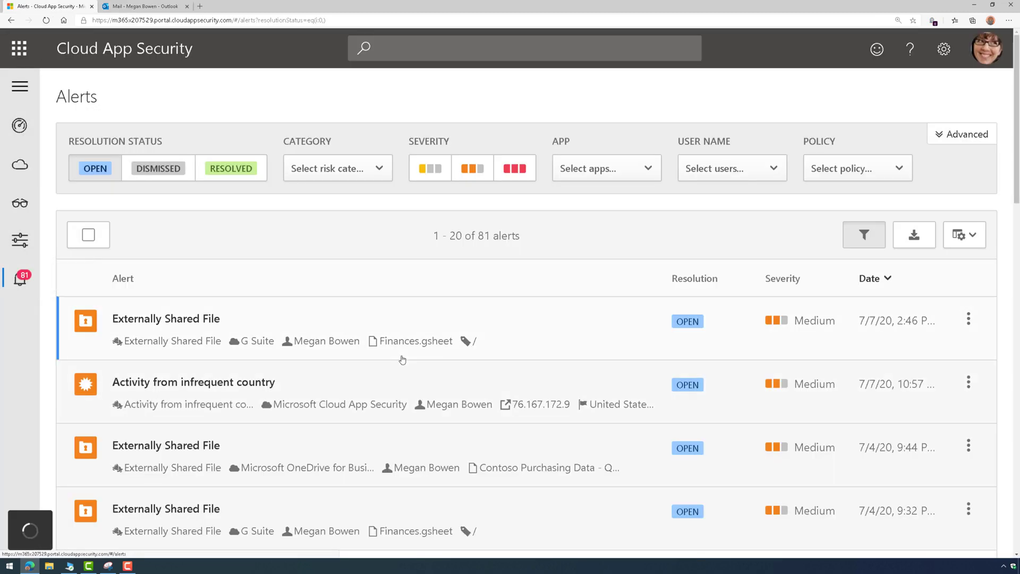
{"action": "scroll", "coordinate": [402, 360], "scroll_direction": "down", "scroll_amount": 1}
{"action": "scroll", "coordinate": [403, 360], "scroll_direction": "down", "scroll_amount": 4}
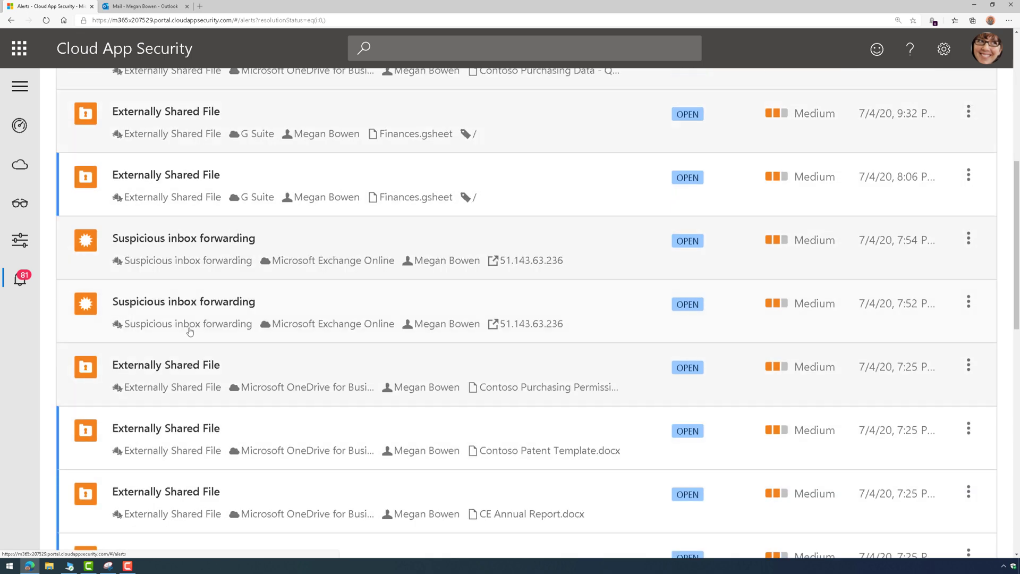
{"action": "left_click", "coordinate": [353, 307]}
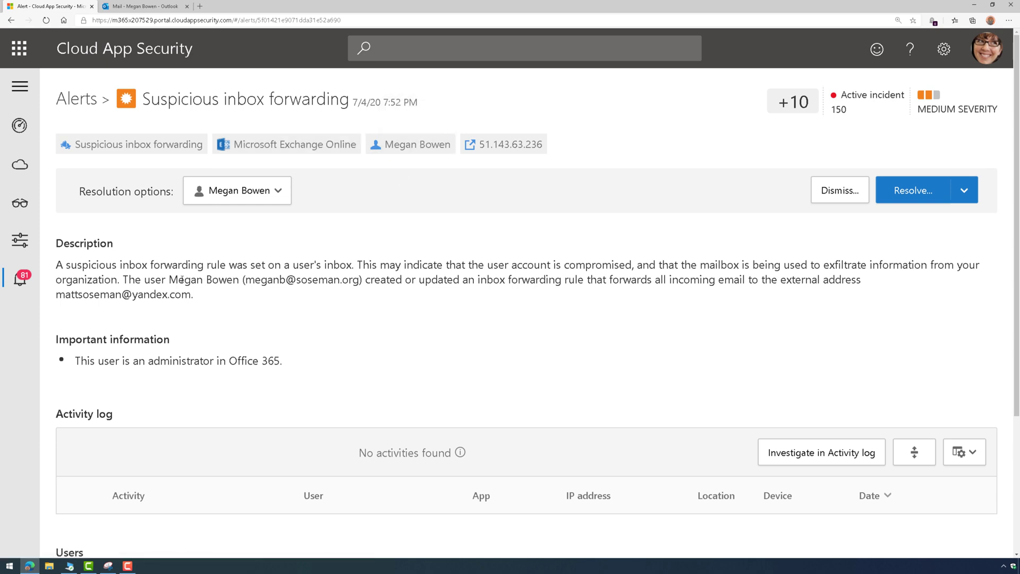
Step: Highlight the alert's forwarding rule, external forwarding address and administrator warning
{"action": "left_click_drag", "start_coordinate": [131, 279], "coordinate": [851, 285]}
{"action": "left_click", "coordinate": [216, 290]}
{"action": "left_click_drag", "start_coordinate": [193, 295], "coordinate": [55, 295]}
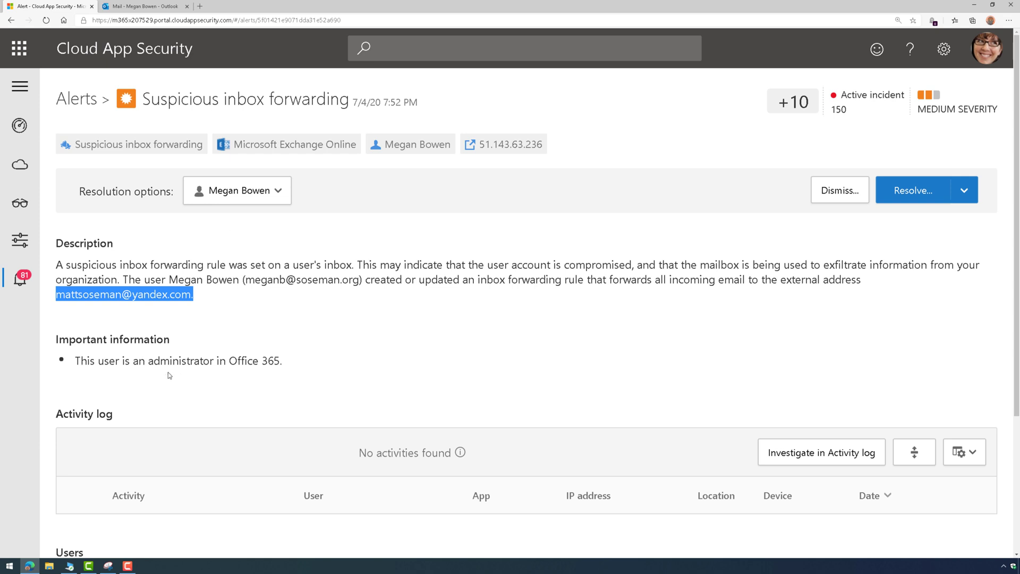
{"action": "left_click_drag", "start_coordinate": [110, 361], "coordinate": [237, 361]}
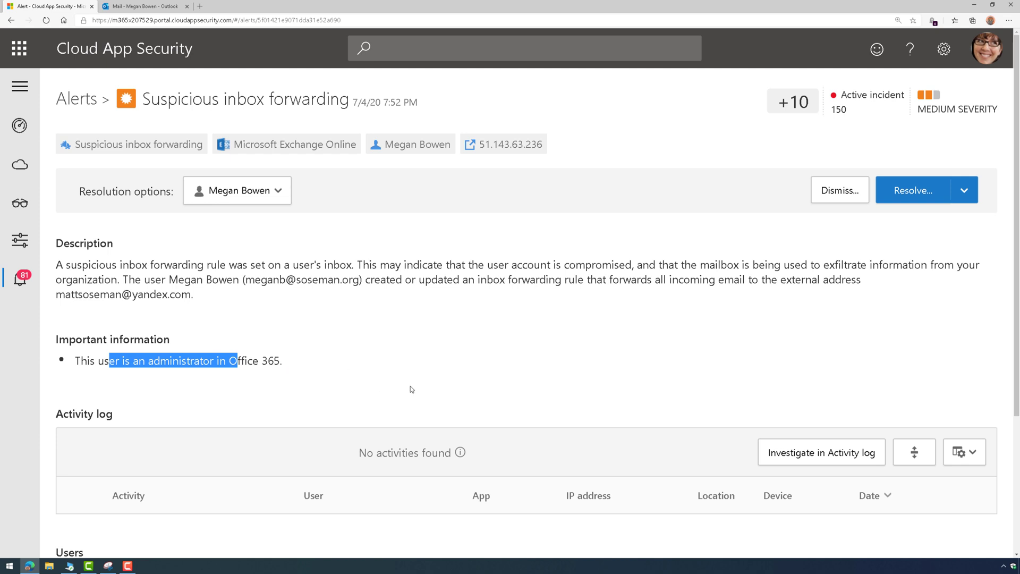
{"action": "scroll", "coordinate": [411, 390], "scroll_direction": "down", "scroll_amount": 3}
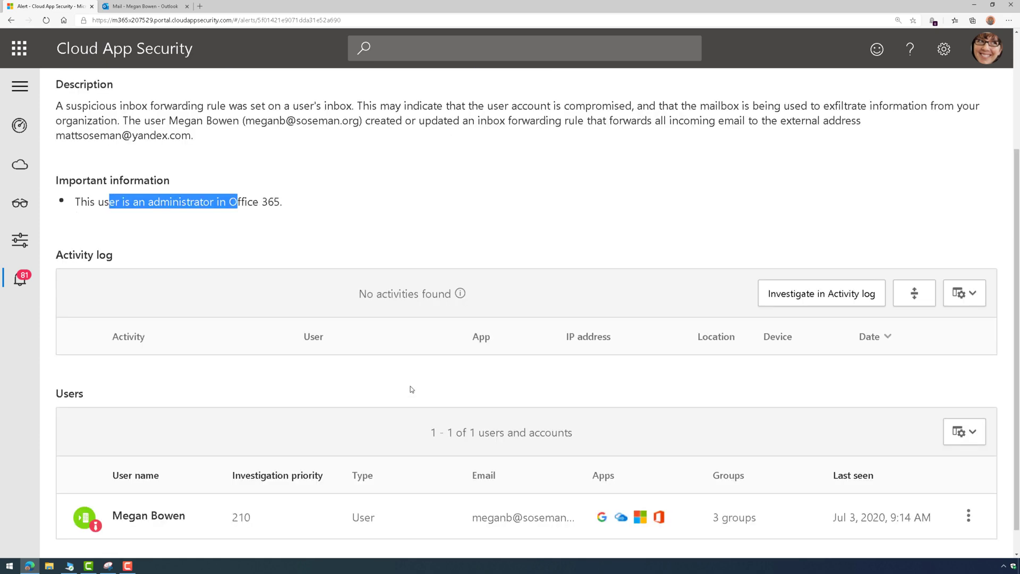
{"action": "scroll", "coordinate": [411, 390], "scroll_direction": "up", "scroll_amount": 2}
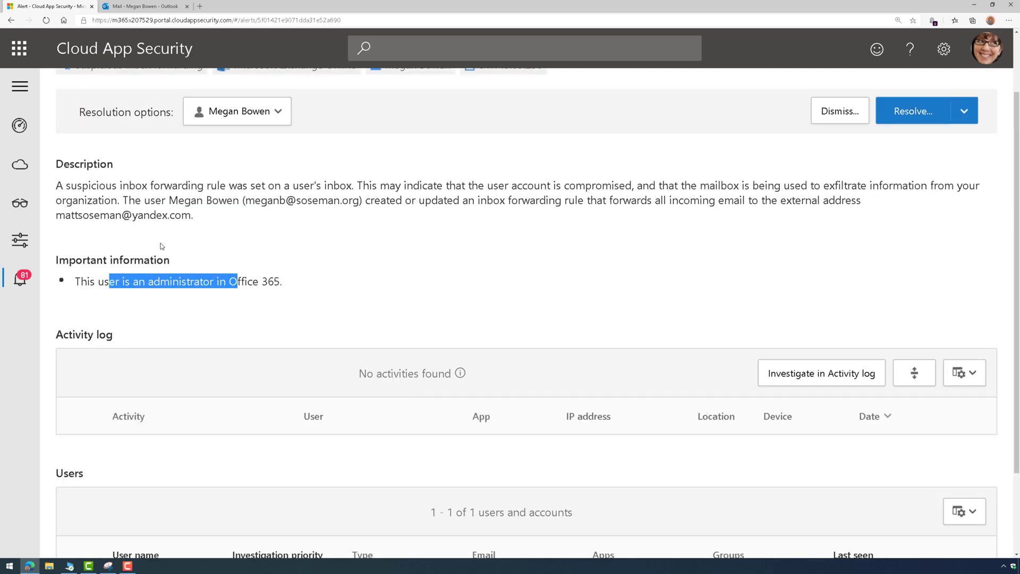
Step: Filter the Activity log to Set-Mailbox activities found by searching 'forward'
{"action": "left_click", "coordinate": [91, 240]}
{"action": "left_click", "coordinate": [684, 91]}
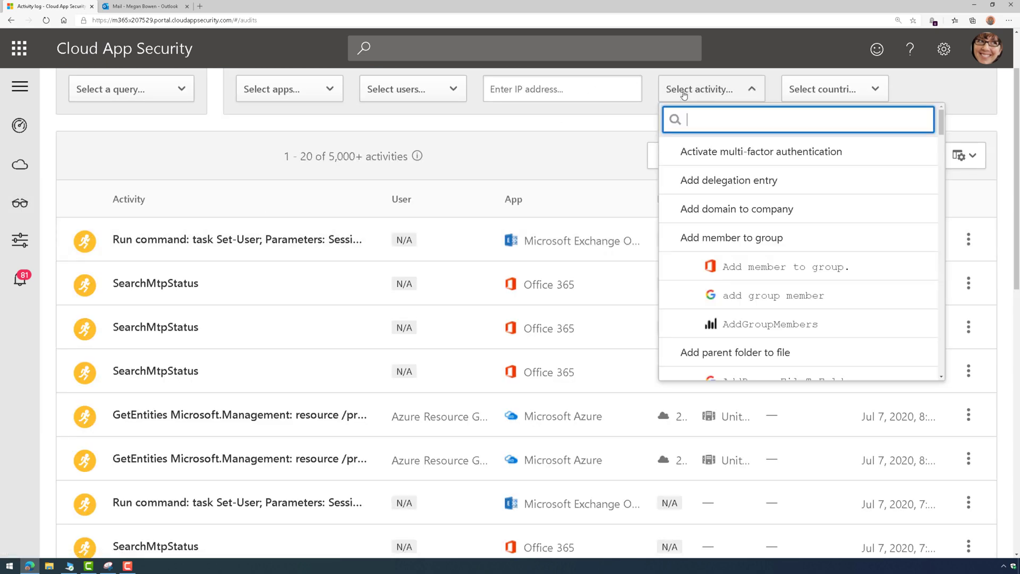
{"action": "type", "text": "forward"}
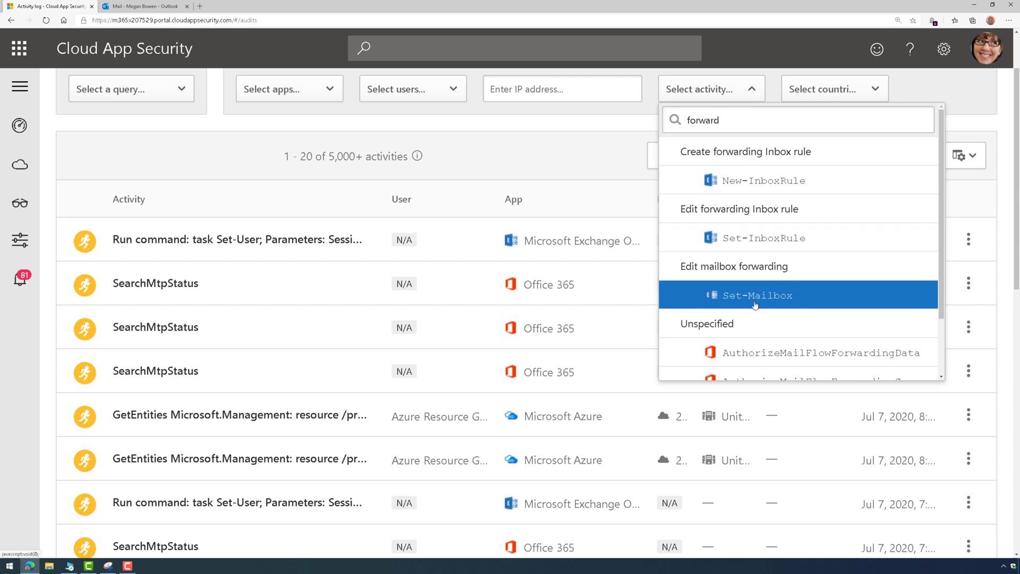
{"action": "left_click", "coordinate": [755, 305]}
{"action": "left_click", "coordinate": [592, 193]}
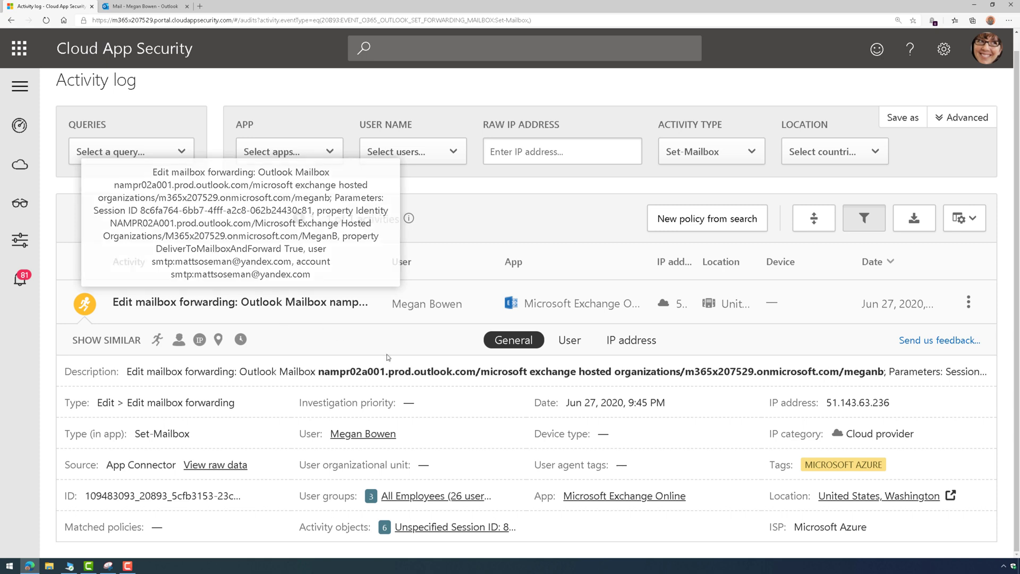
Step: Show the user summary for the 'Edit mailbox forwarding' activity, revealing 60 open alerts
{"action": "left_click", "coordinate": [569, 341]}
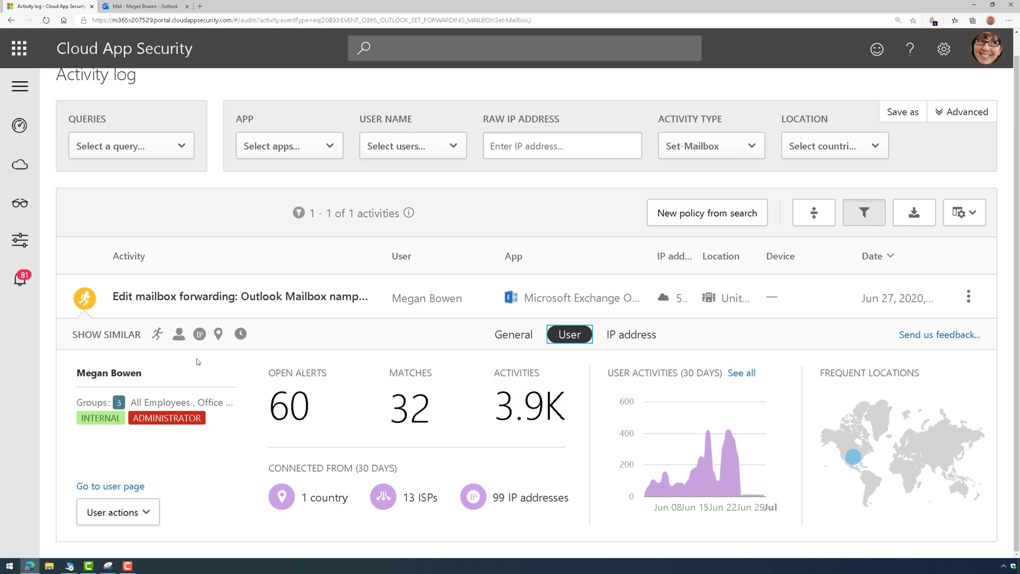
{"action": "left_click", "coordinate": [427, 304]}
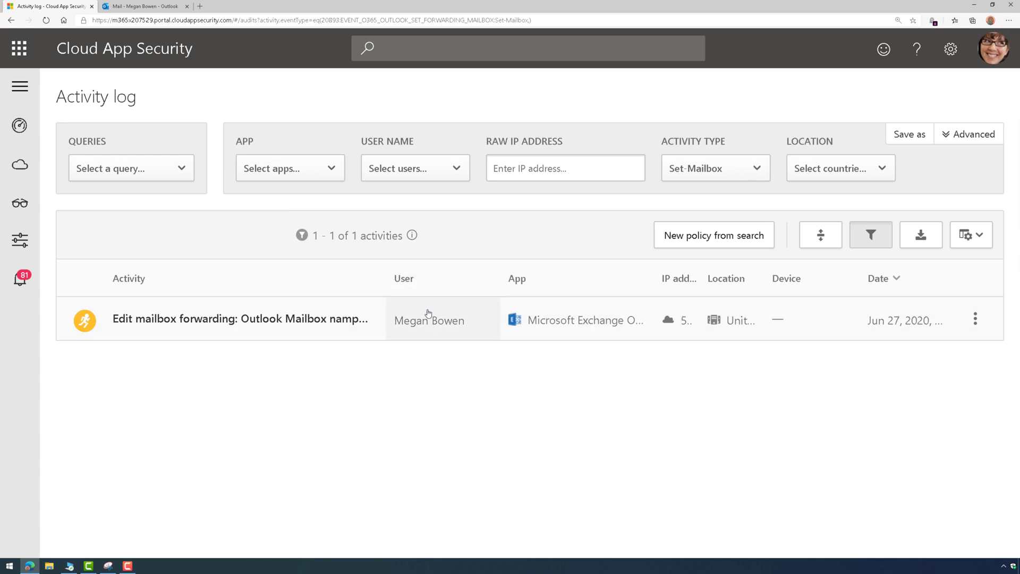
{"action": "left_click", "coordinate": [425, 319]}
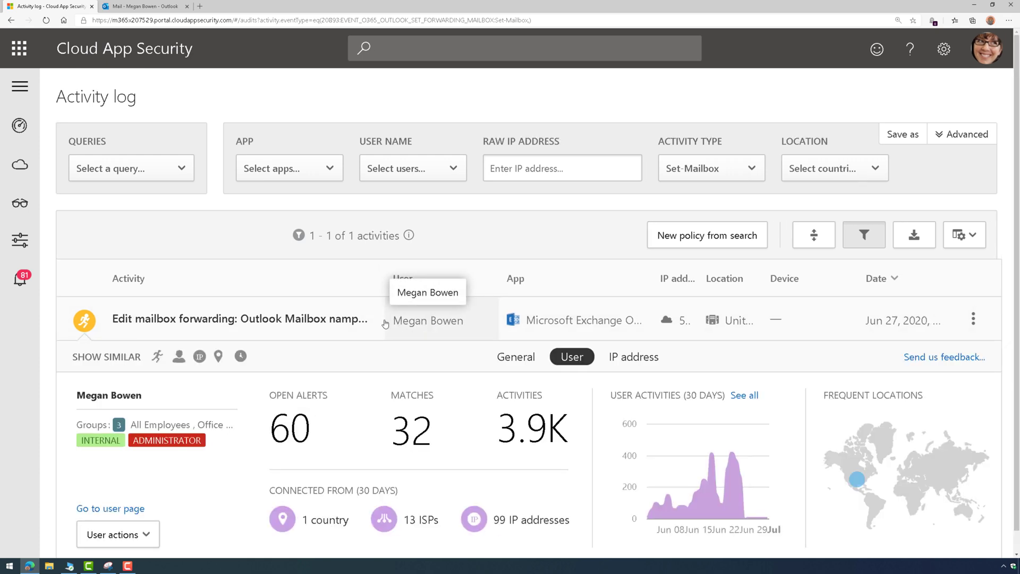
{"action": "mouse_move", "coordinate": [33, 212]}
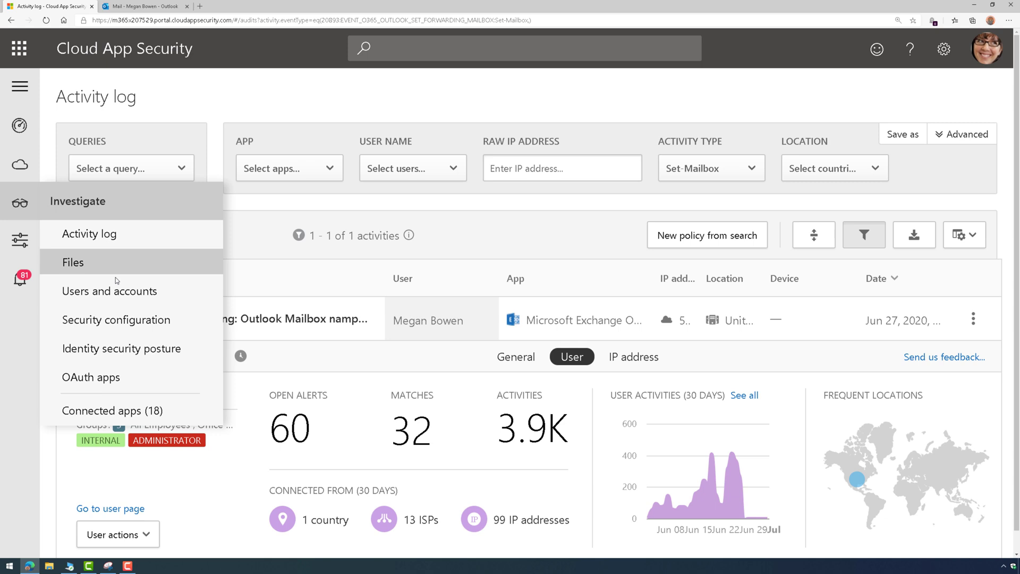
{"action": "left_click", "coordinate": [117, 291]}
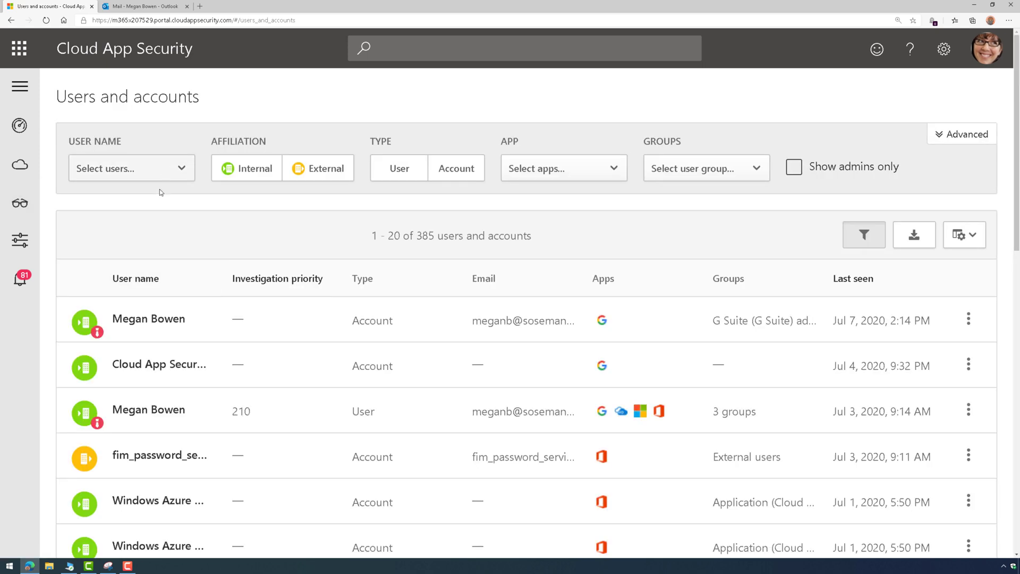
{"action": "left_click", "coordinate": [966, 319]}
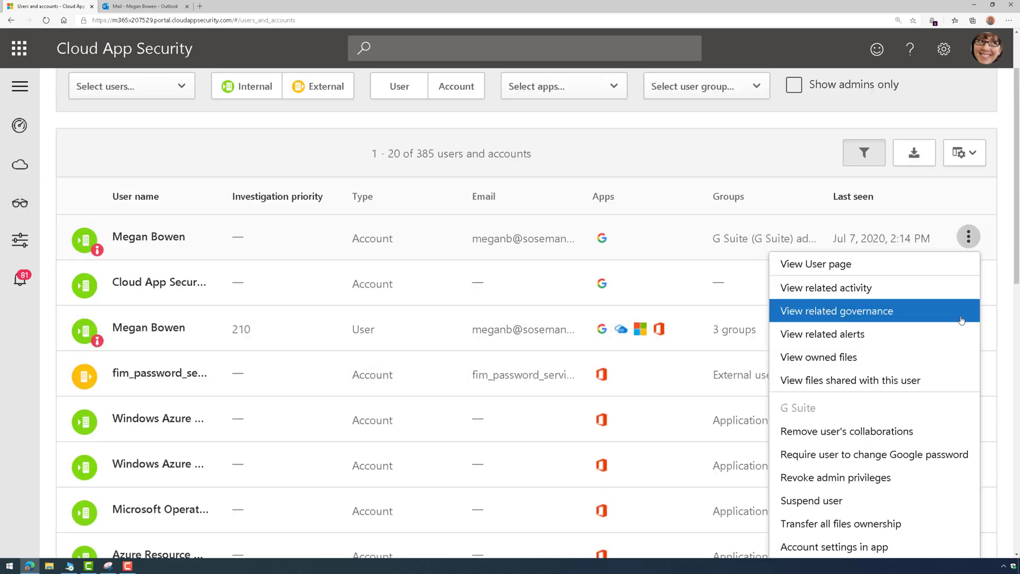
{"action": "left_click", "coordinate": [916, 266]}
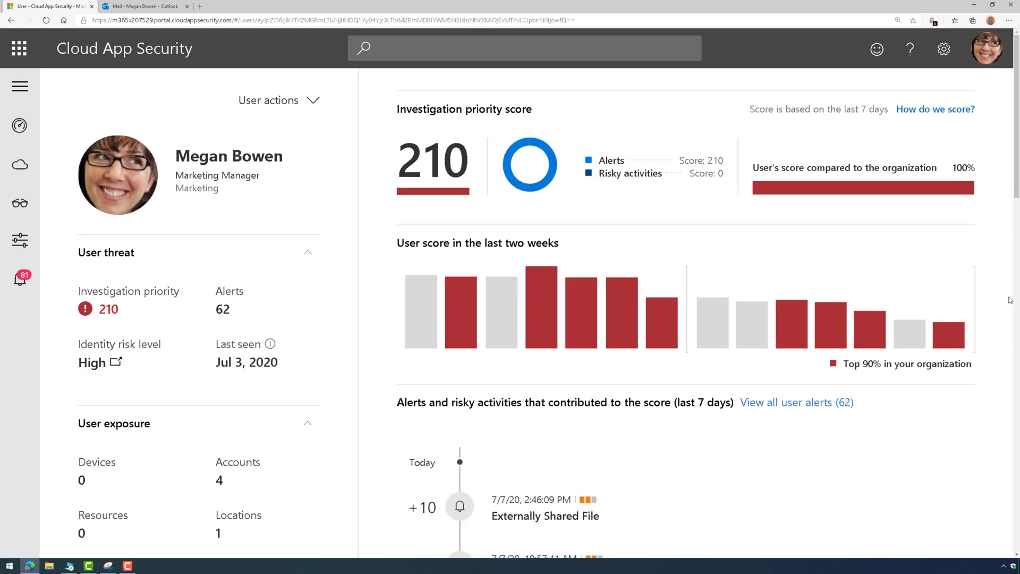
{"action": "scroll", "coordinate": [1011, 300], "scroll_direction": "down", "scroll_amount": 6}
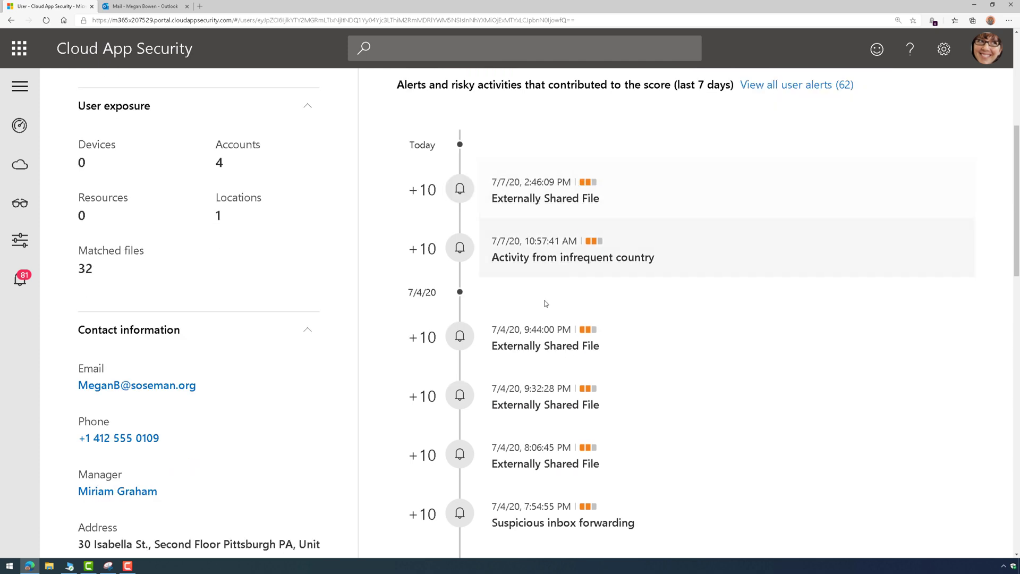
{"action": "scroll", "coordinate": [594, 478], "scroll_direction": "down", "scroll_amount": 2}
{"action": "scroll", "coordinate": [599, 480], "scroll_direction": "down", "scroll_amount": 3}
{"action": "scroll", "coordinate": [599, 481], "scroll_direction": "up", "scroll_amount": 10}
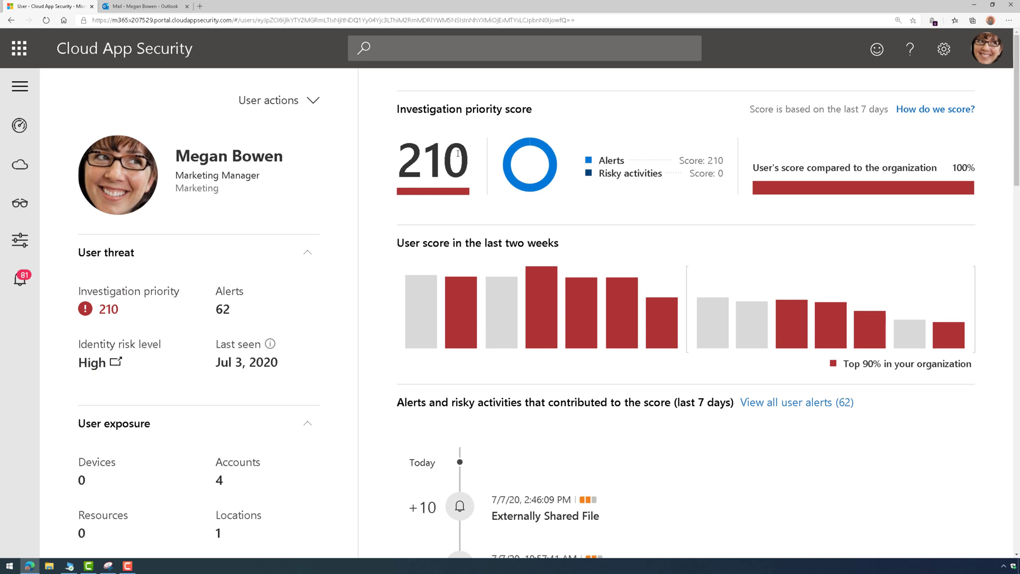
{"action": "mouse_move", "coordinate": [456, 155]}
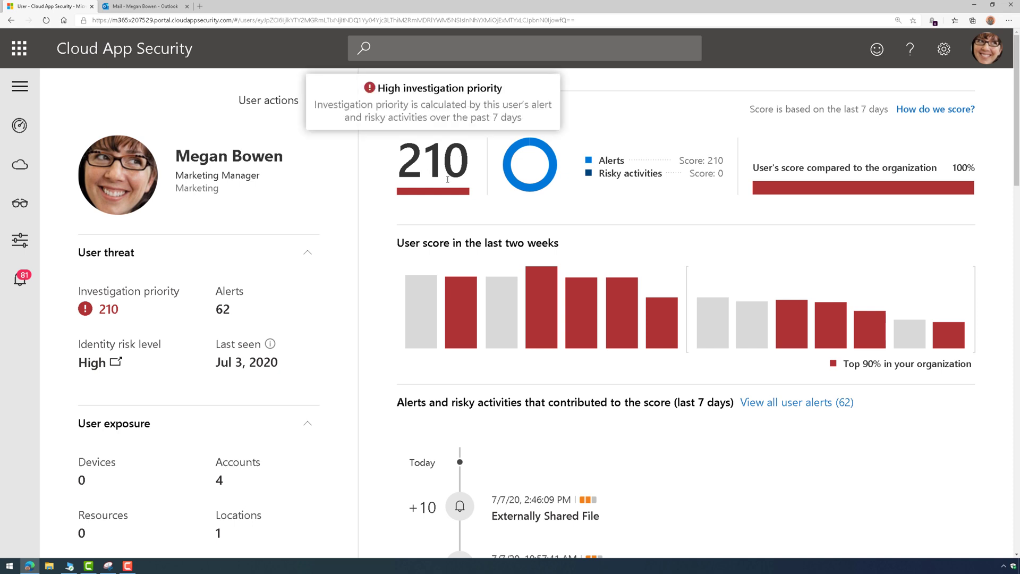
{"action": "scroll", "coordinate": [376, 283], "scroll_direction": "down", "scroll_amount": 2}
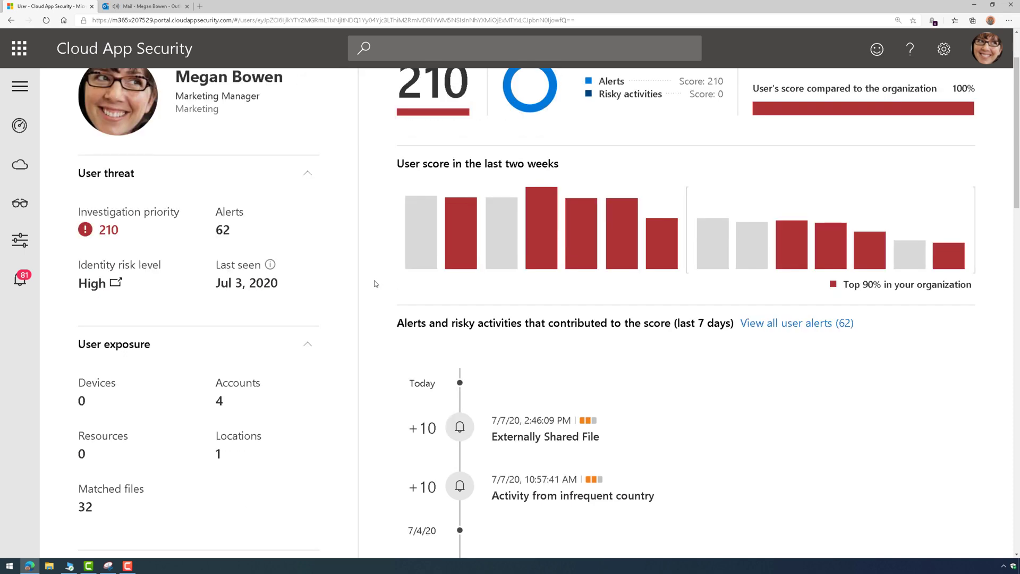
{"action": "scroll", "coordinate": [376, 284], "scroll_direction": "down", "scroll_amount": 2}
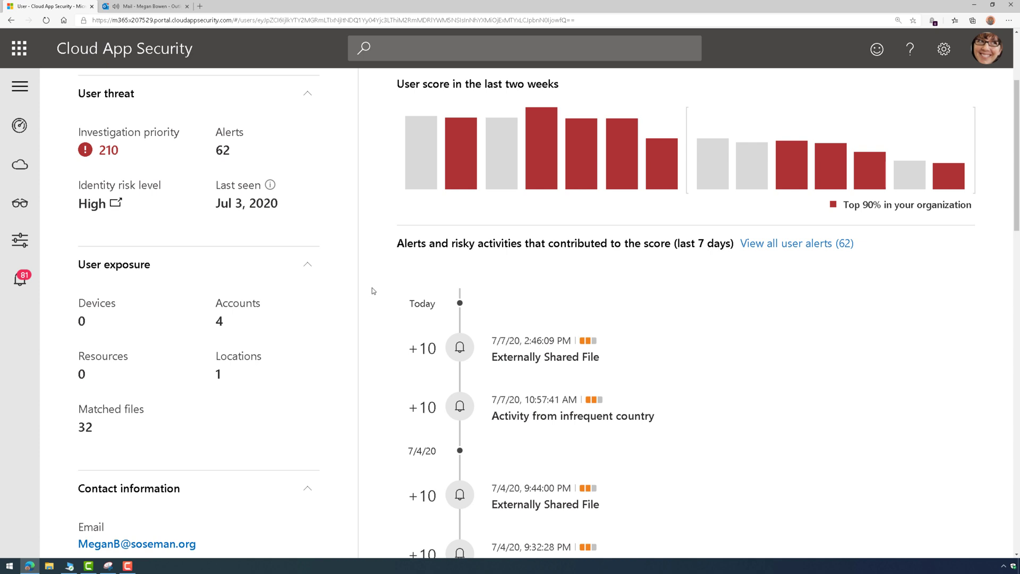
{"action": "scroll", "coordinate": [372, 288], "scroll_direction": "up", "scroll_amount": 4}
{"action": "mouse_move", "coordinate": [16, 244]}
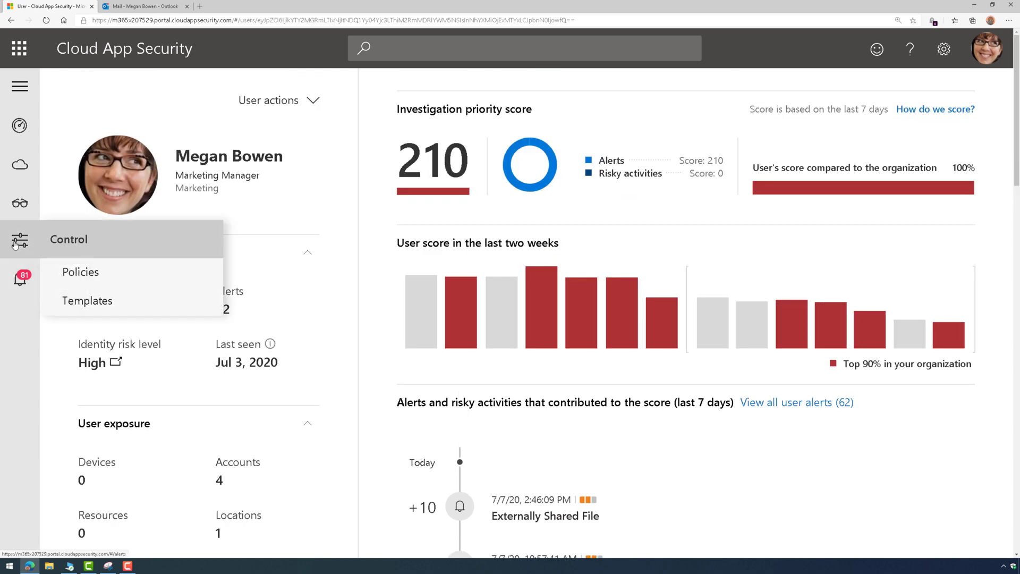
Step: Filter policies to Anomaly detection policy and open Suspicious inbox forwarding
{"action": "left_click", "coordinate": [91, 275]}
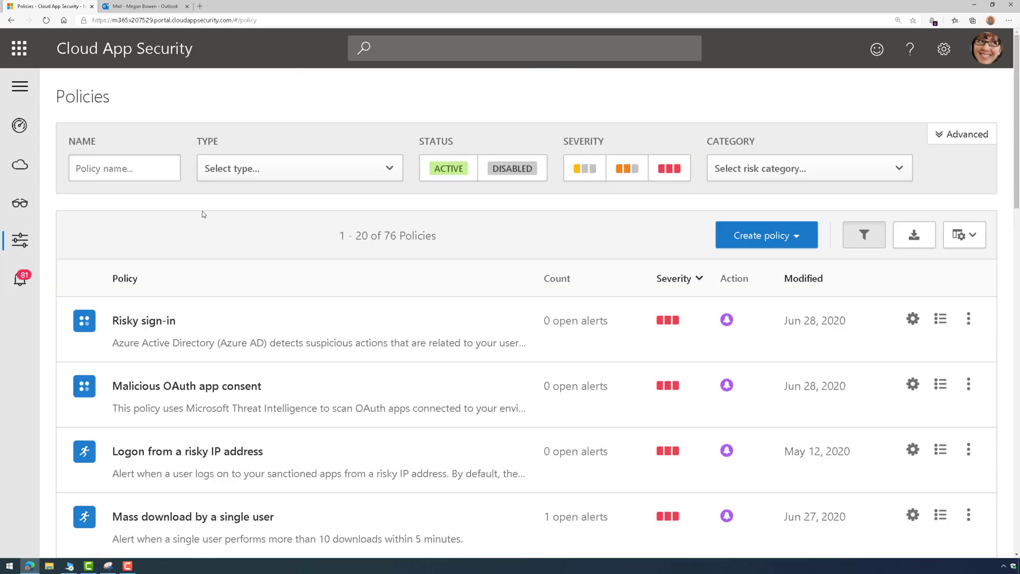
{"action": "left_click", "coordinate": [247, 169]}
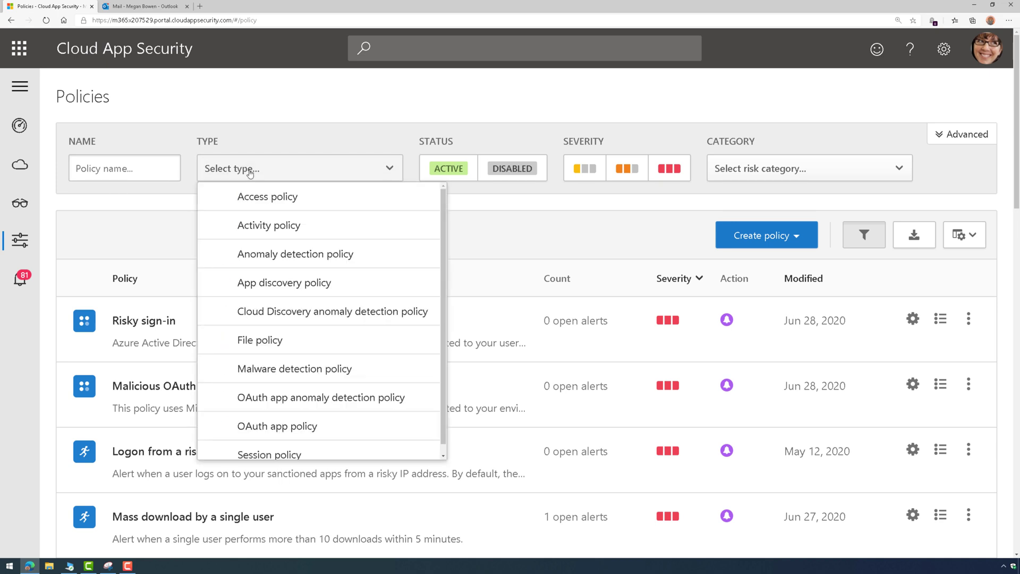
{"action": "left_click", "coordinate": [296, 254]}
{"action": "scroll", "coordinate": [279, 399], "scroll_direction": "down", "scroll_amount": 15}
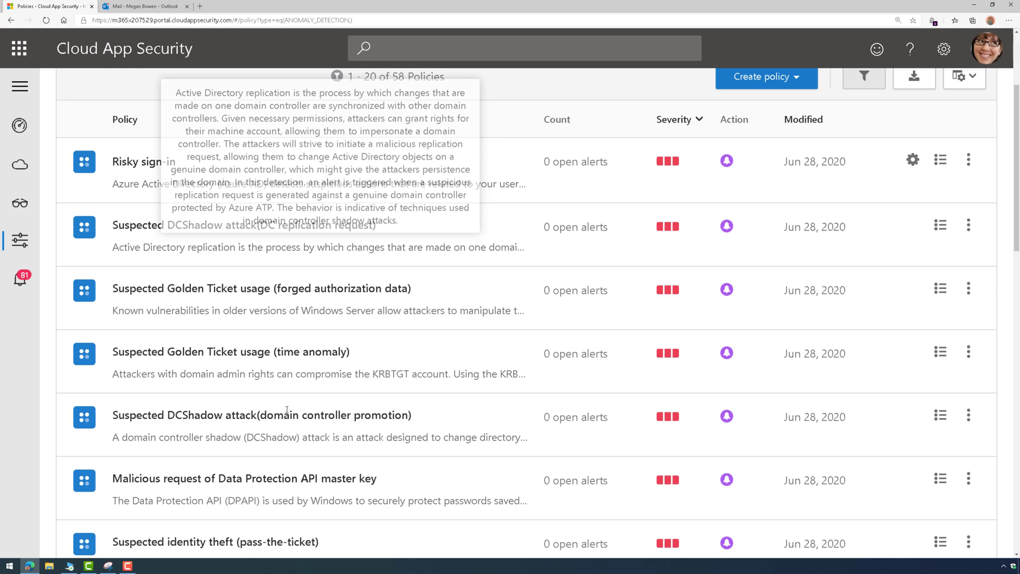
{"action": "scroll", "coordinate": [279, 407], "scroll_direction": "down", "scroll_amount": 1}
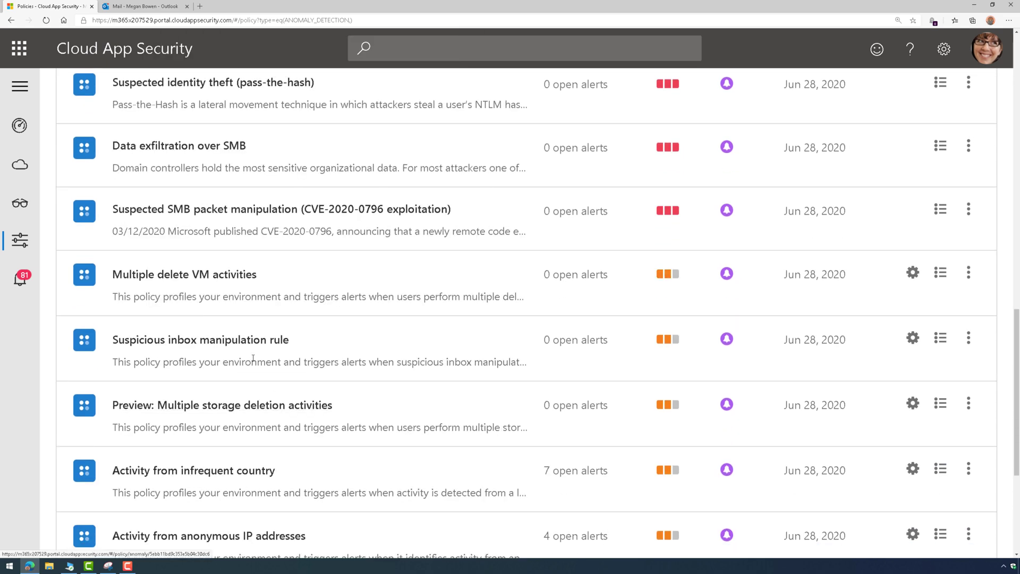
{"action": "scroll", "coordinate": [395, 389], "scroll_direction": "down", "scroll_amount": 3}
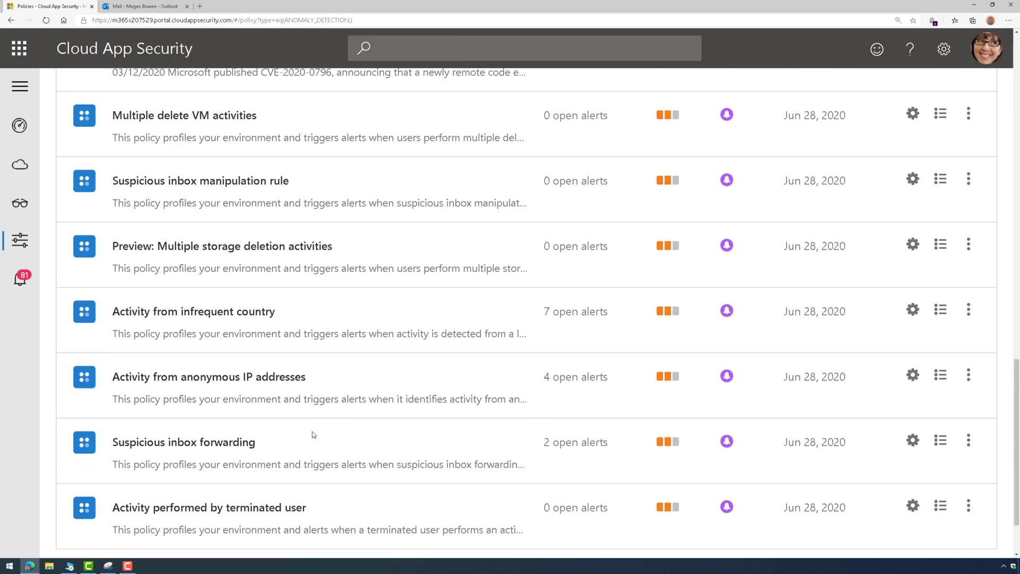
{"action": "left_click", "coordinate": [202, 444]}
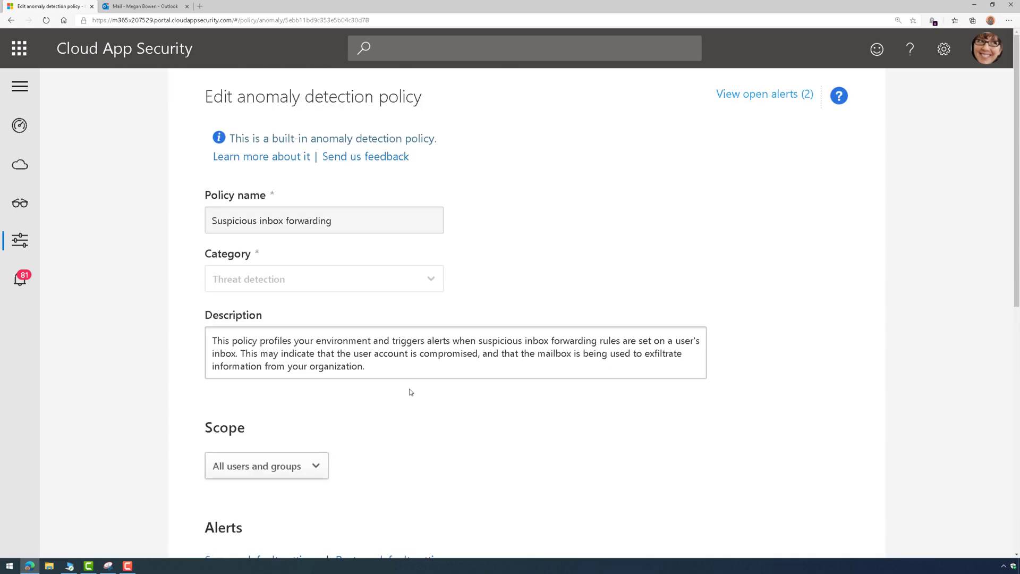
Step: Keep the scope at all users and tick Office 365 Suspend user and Confirm user compromised
{"action": "scroll", "coordinate": [617, 327], "scroll_direction": "down", "scroll_amount": 1}
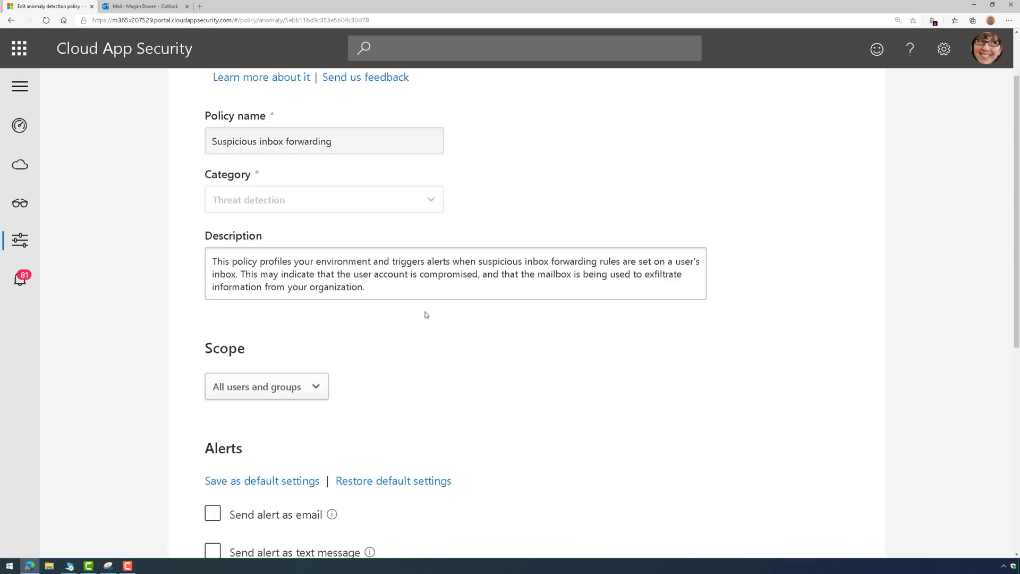
{"action": "scroll", "coordinate": [425, 314], "scroll_direction": "down", "scroll_amount": 3}
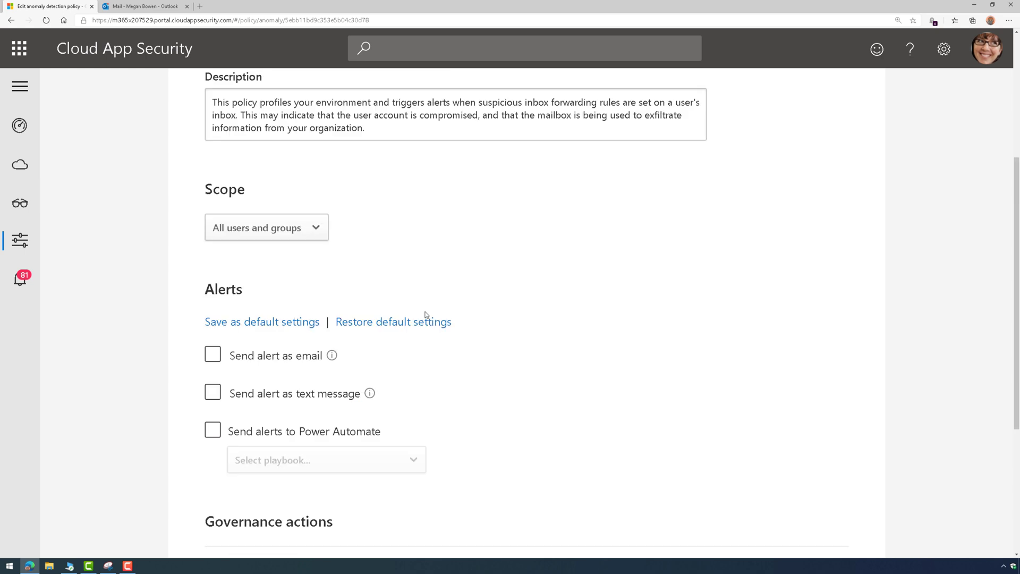
{"action": "left_click", "coordinate": [318, 227]}
{"action": "left_click", "coordinate": [317, 227]}
{"action": "scroll", "coordinate": [492, 296], "scroll_direction": "down", "scroll_amount": 4}
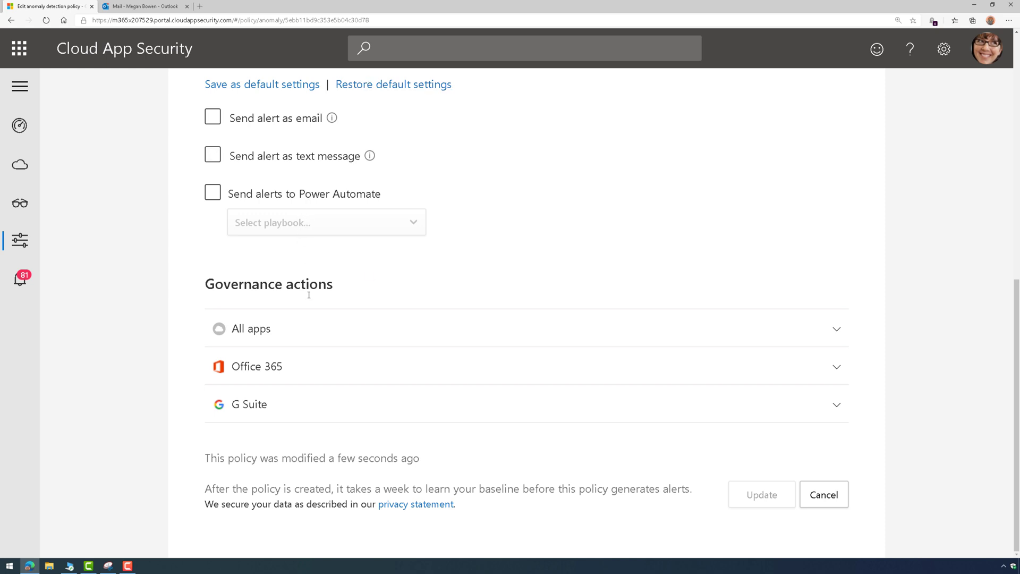
{"action": "left_click", "coordinate": [305, 369]}
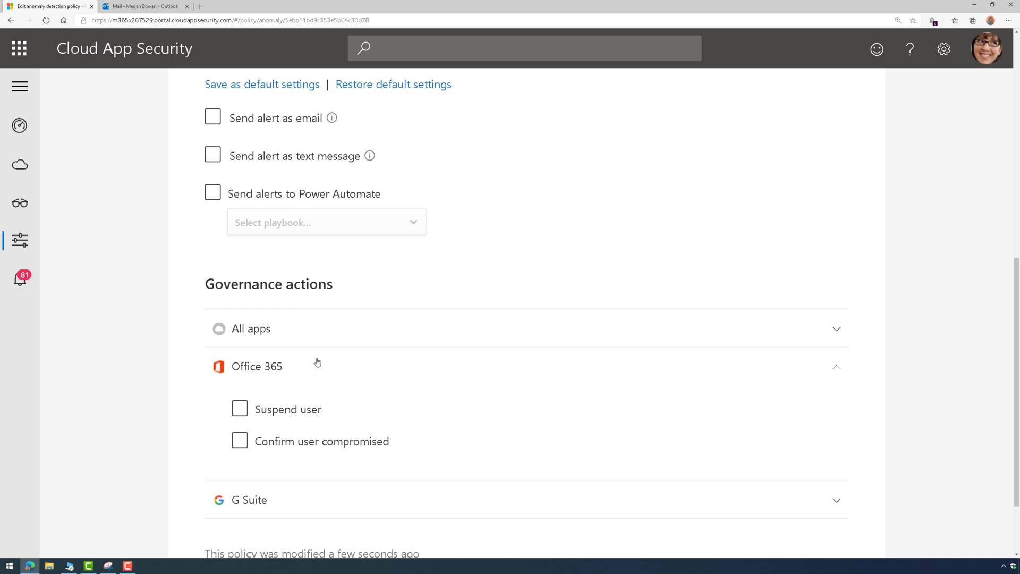
{"action": "left_click", "coordinate": [289, 411]}
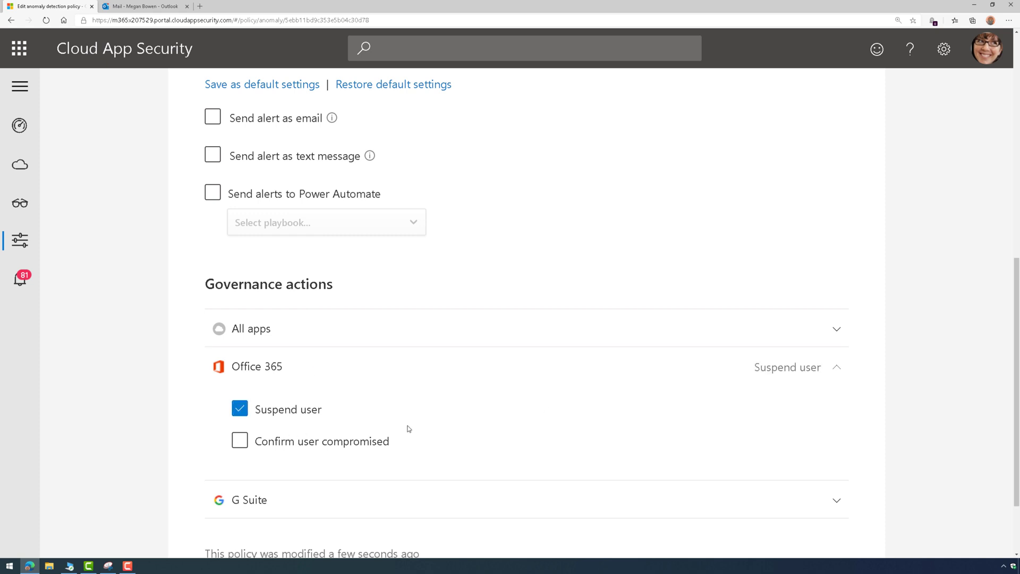
{"action": "left_click", "coordinate": [318, 441]}
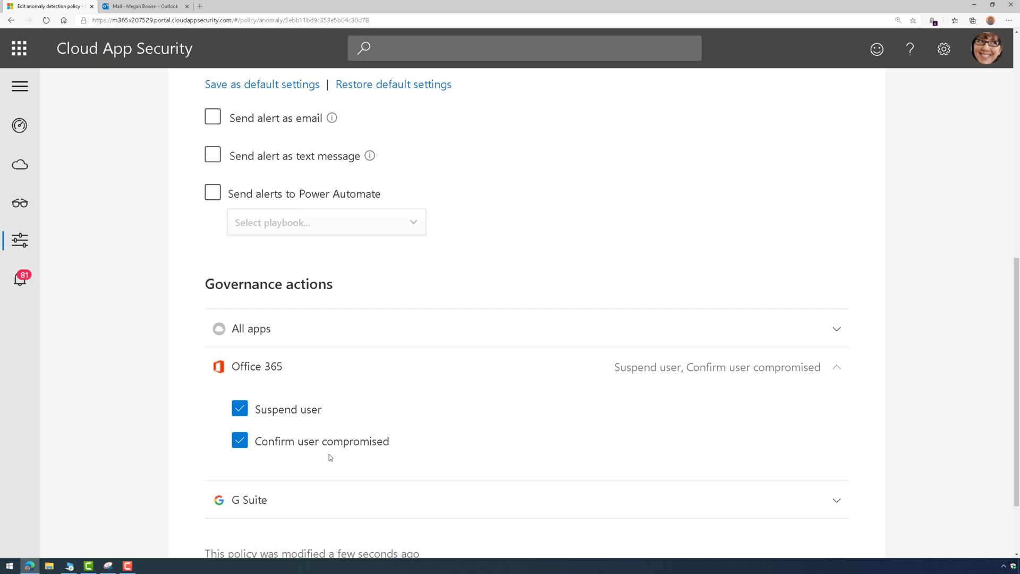
Step: Expand the G Suite governance actions and untick both Office 365 actions again
{"action": "left_click", "coordinate": [326, 503]}
{"action": "scroll", "coordinate": [343, 485], "scroll_direction": "down", "scroll_amount": 3}
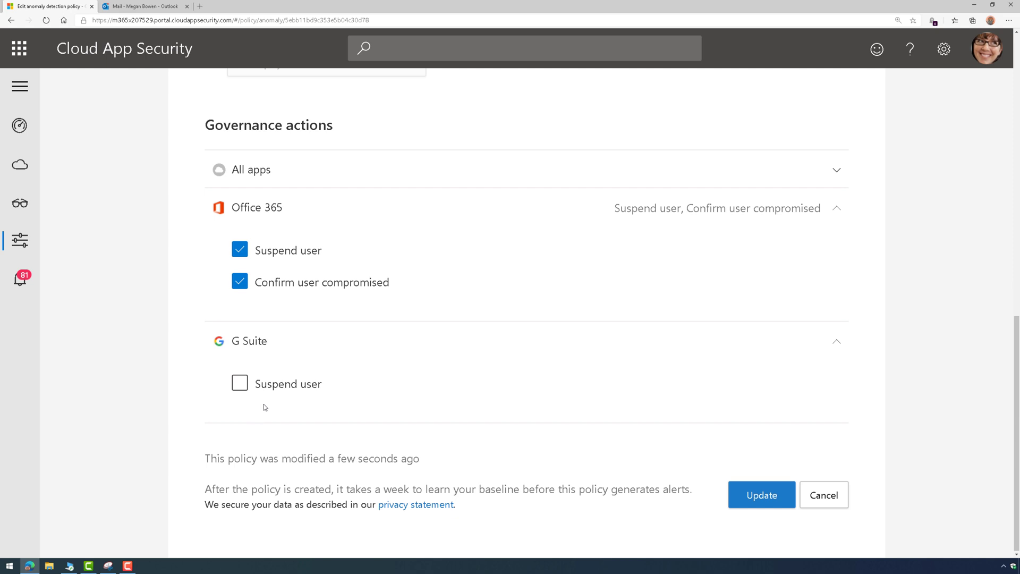
{"action": "left_click", "coordinate": [240, 282]}
{"action": "left_click", "coordinate": [237, 252]}
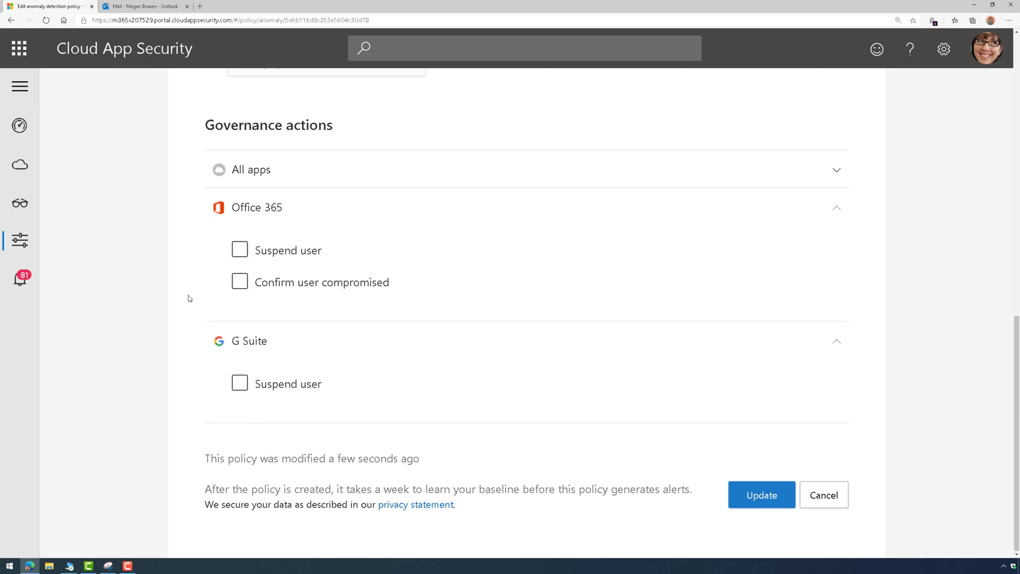
{"action": "scroll", "coordinate": [196, 308], "scroll_direction": "up", "scroll_amount": 3}
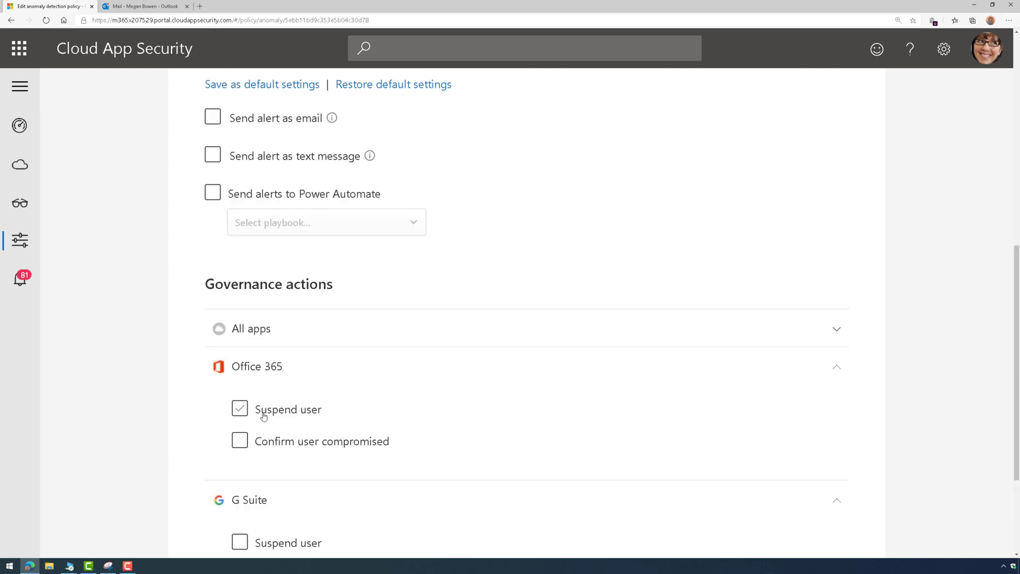
Step: Leave the policy page without saving and open the 7:54 PM Suspicious inbox forwarding alert
{"action": "left_click", "coordinate": [20, 281]}
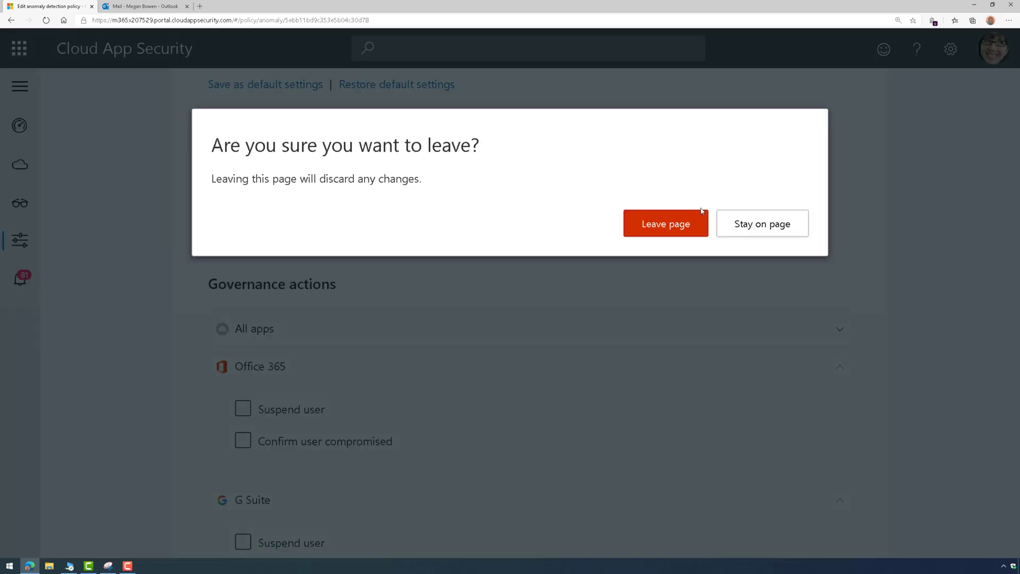
{"action": "left_click", "coordinate": [681, 225]}
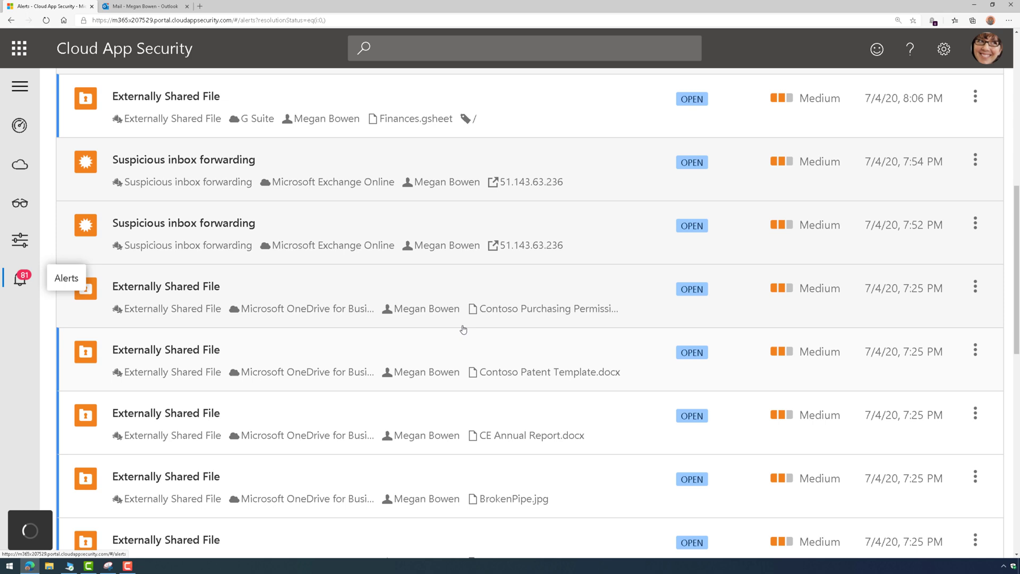
{"action": "left_click", "coordinate": [372, 162]}
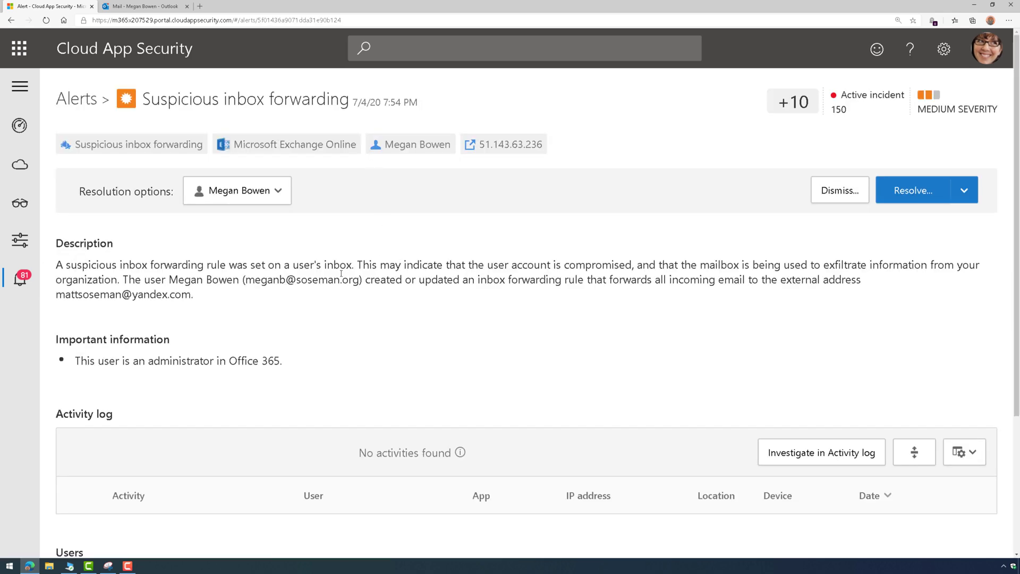